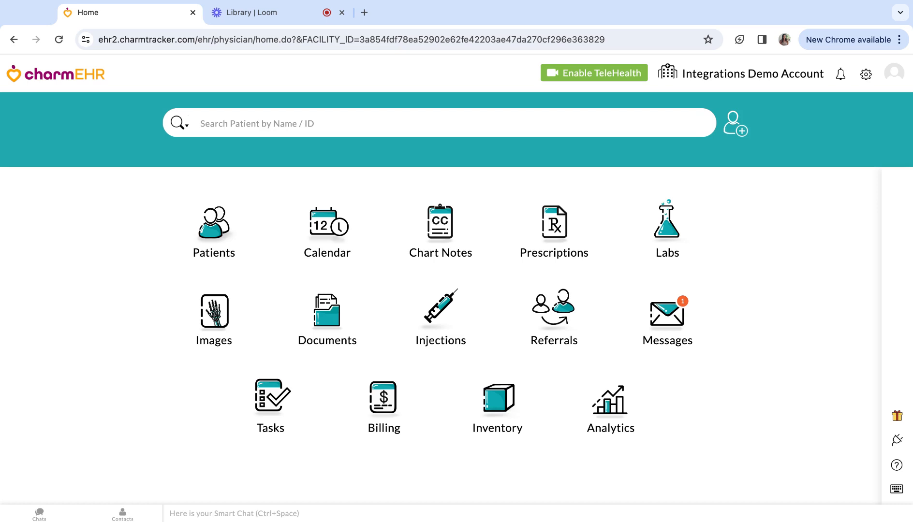
# Step: Open patient PAT0071's chart and go to her Medications > Supplements list
pyautogui.click(223, 250)
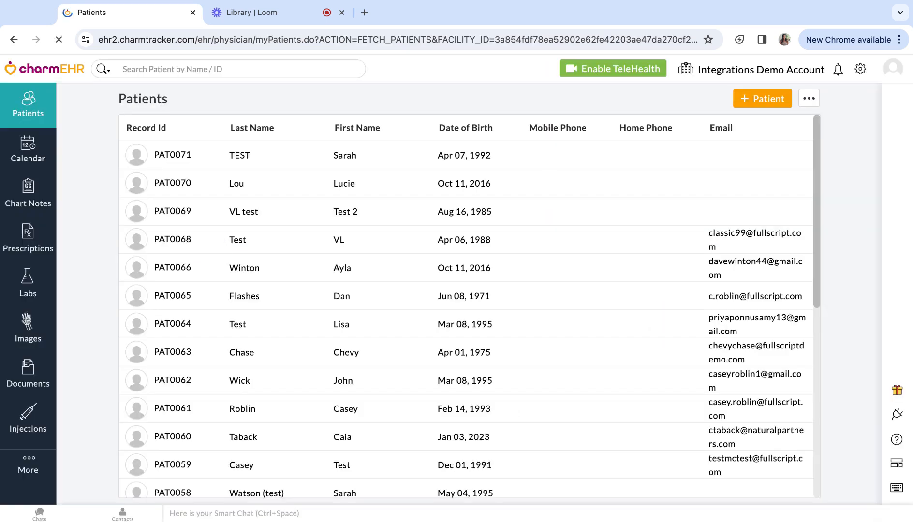
pyautogui.click(320, 160)
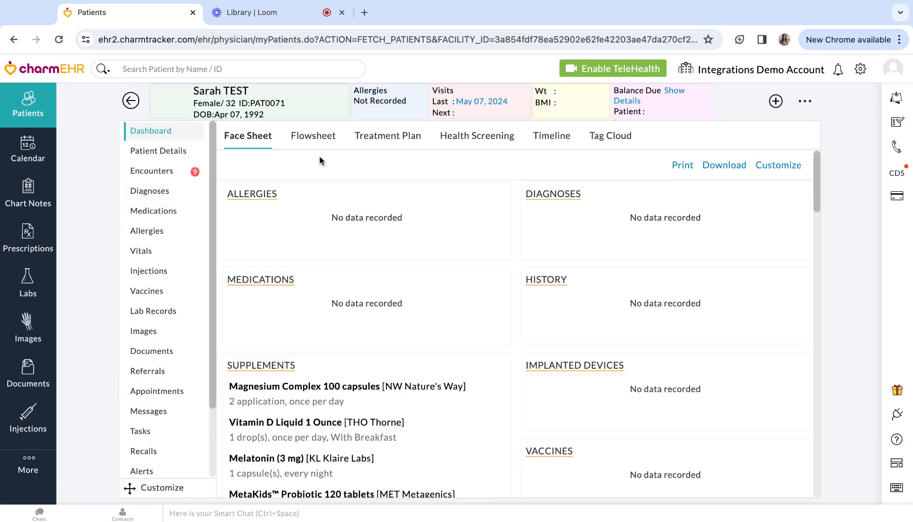
pyautogui.click(162, 217)
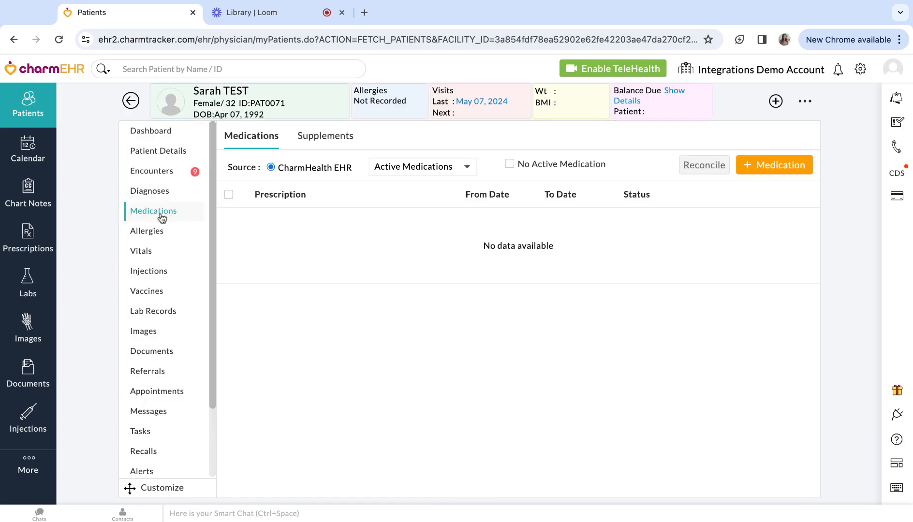
pyautogui.click(339, 149)
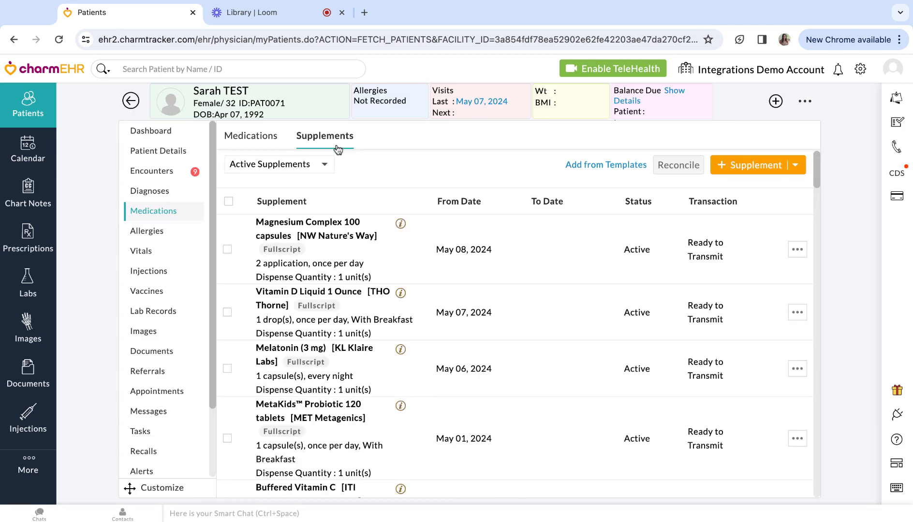
# Step: Add a VitaminLab supplement and choose to create the formula from scratch
pyautogui.click(763, 172)
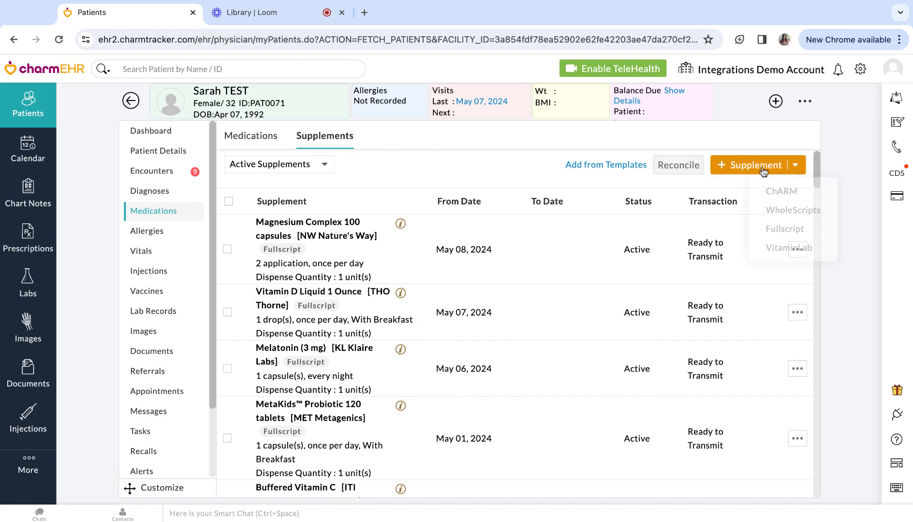
pyautogui.click(769, 248)
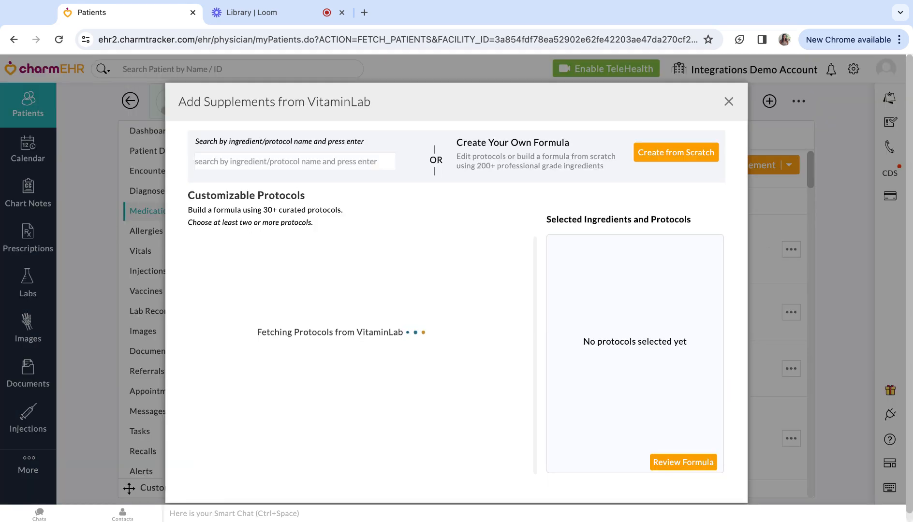
pyautogui.click(678, 156)
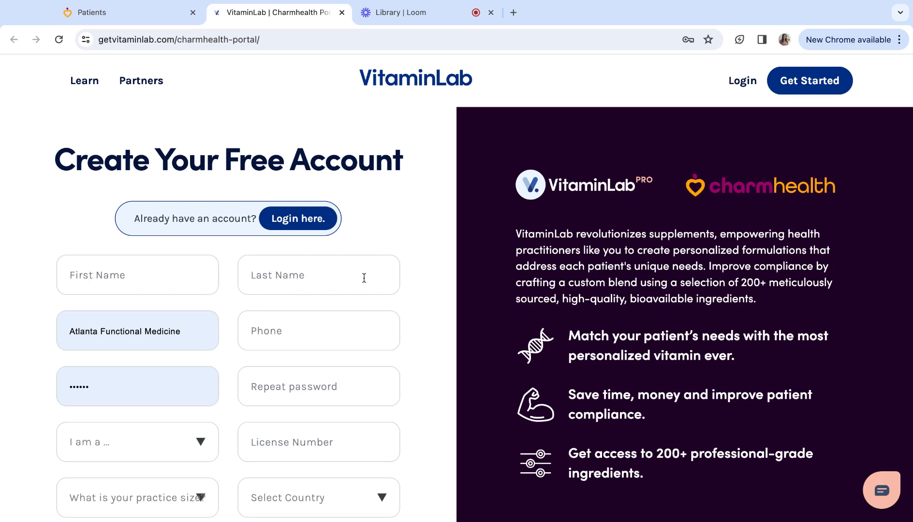
# Step: Enter the practitioner's first and last name, e-mail address and phone number in the sign-up form
pyautogui.scroll(-1, 363, 274)
pyautogui.scroll(-2, 364, 278)
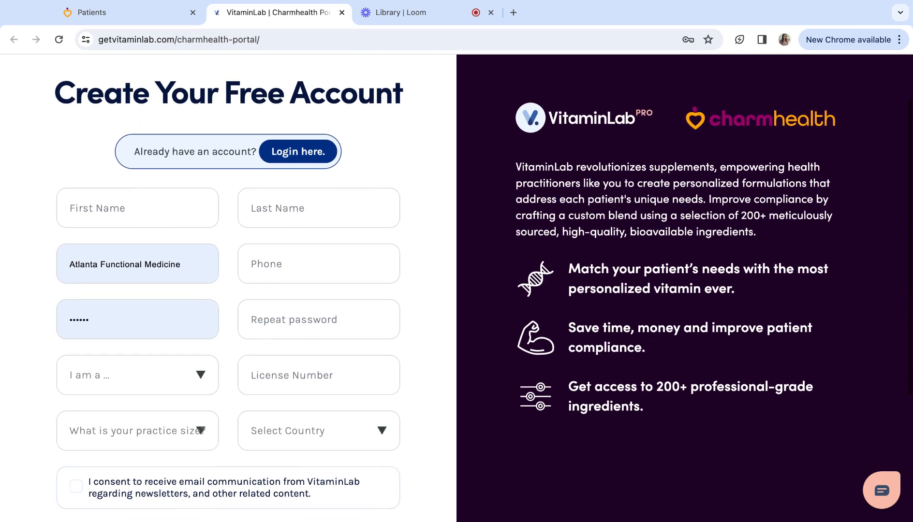
pyautogui.scroll(-1, 364, 278)
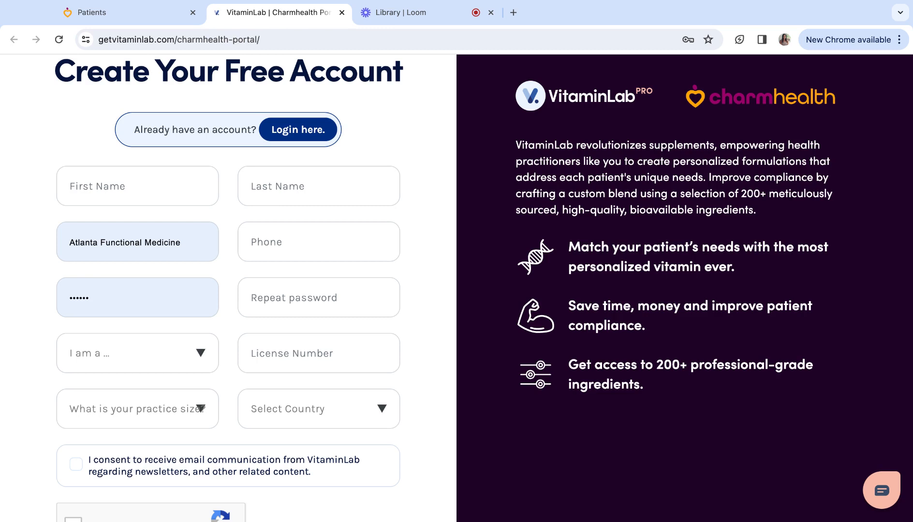
pyautogui.click(177, 189)
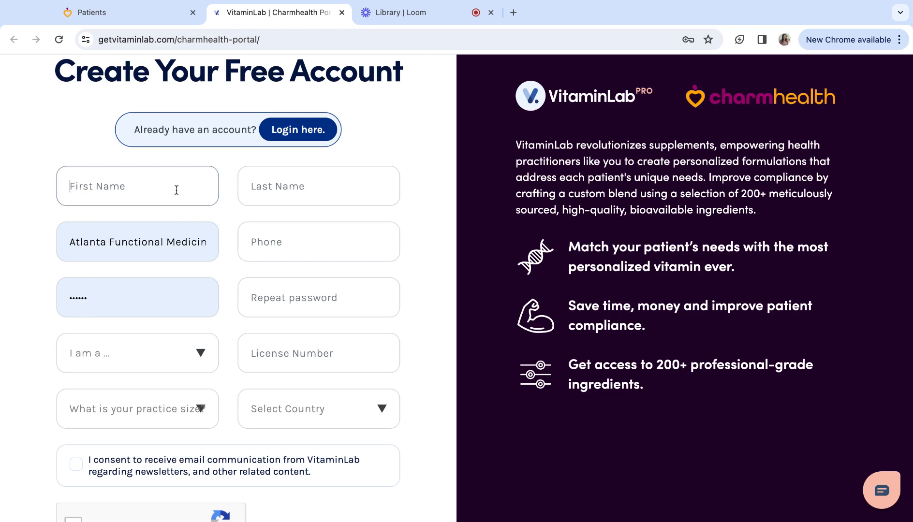
pyautogui.press('Tab')
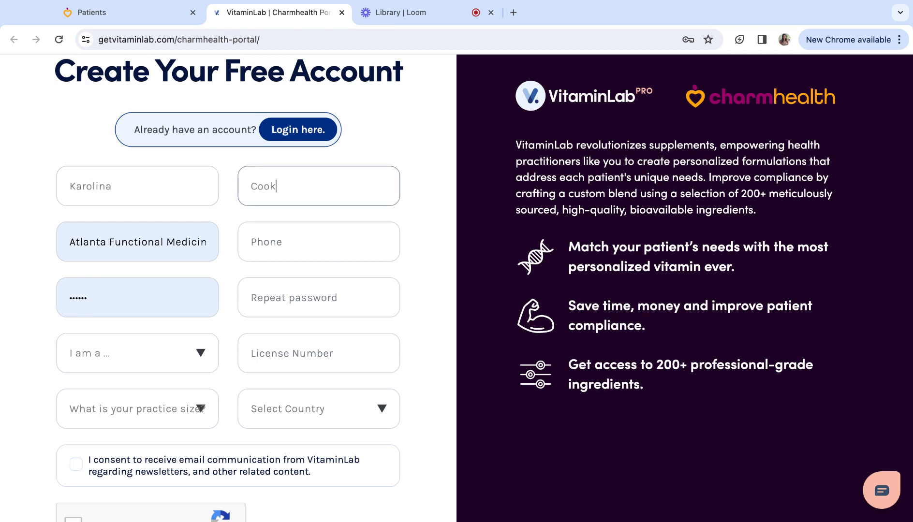
pyautogui.tripleClick(114, 243)
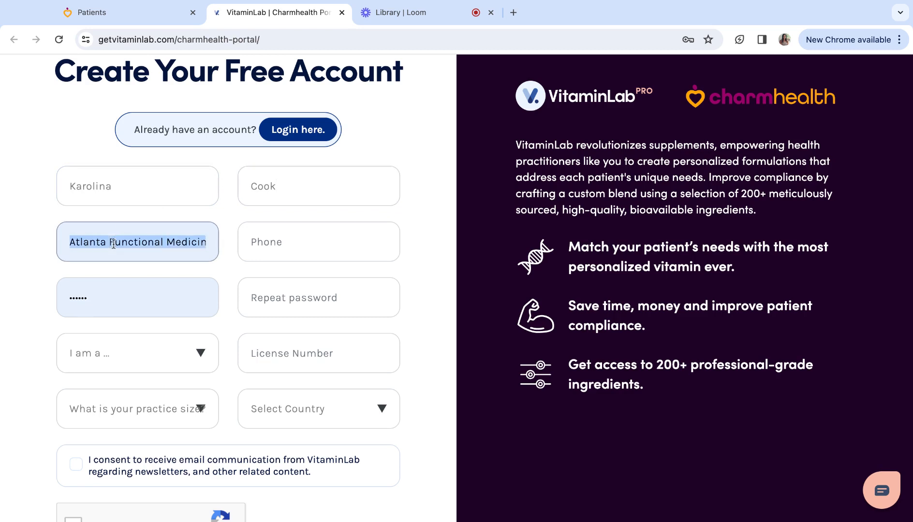
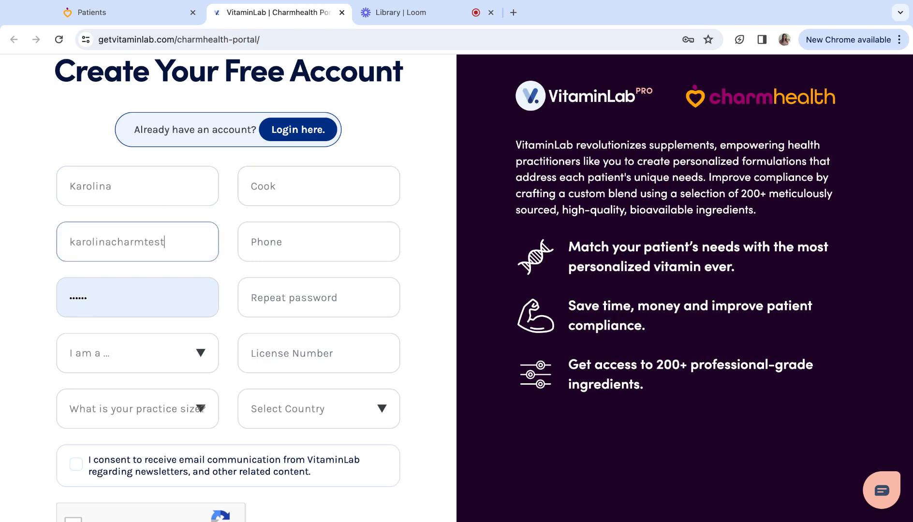
pyautogui.press('Tab')
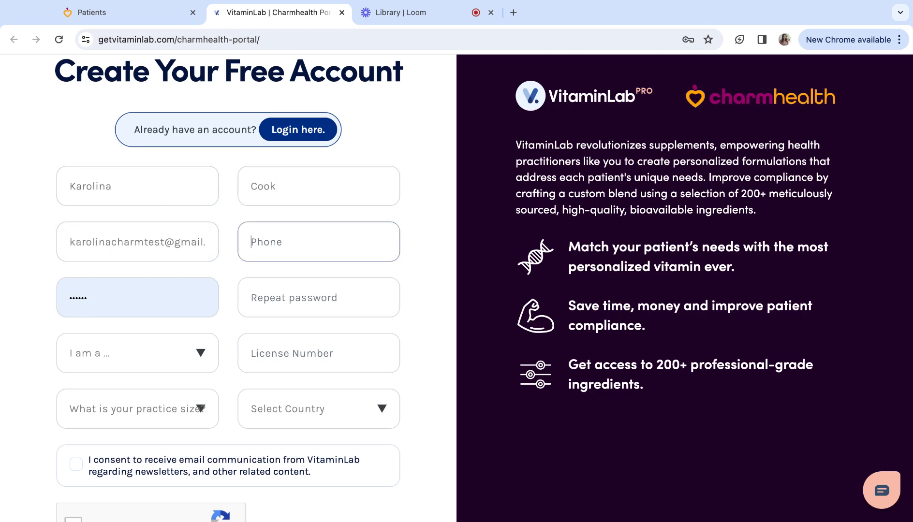
pyautogui.write('1234567890')
# Step: Type the account password and confirm it
pyautogui.doubleClick(105, 305)
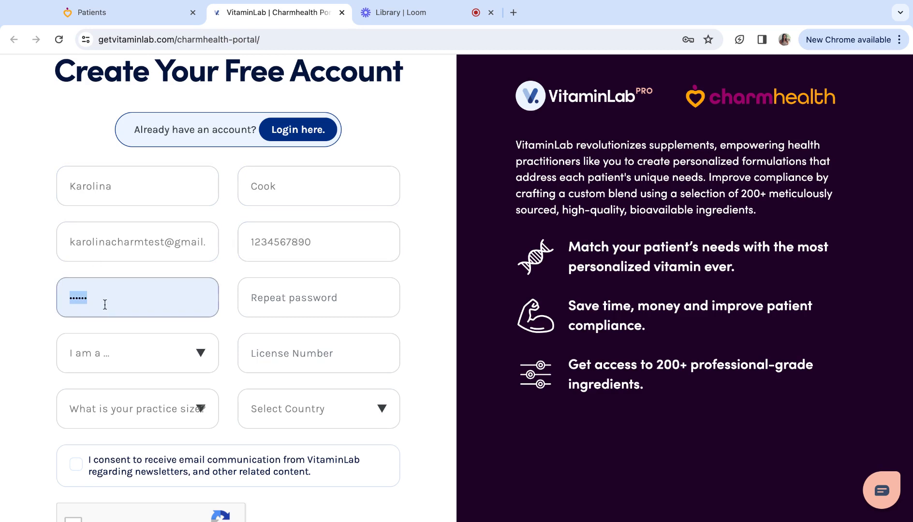
pyautogui.write('••••••')
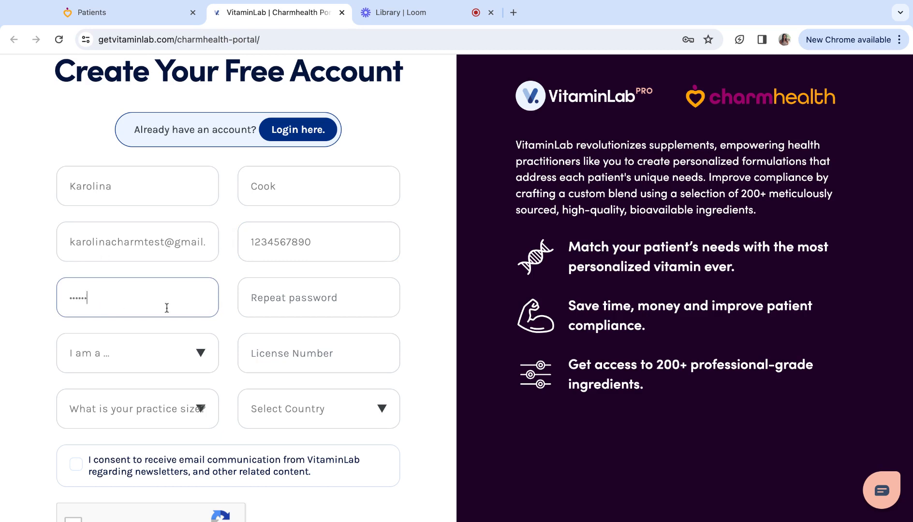
pyautogui.click(267, 302)
pyautogui.write('•••••')
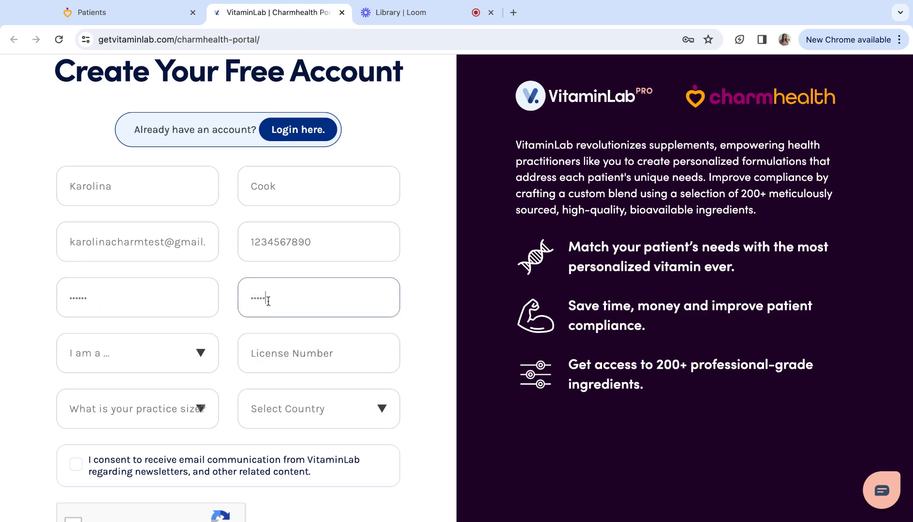
pyautogui.write('•')
# Step: Choose Naturopathic Physician, licence 123456, practice size 1-50 patients and country United States
pyautogui.click(214, 351)
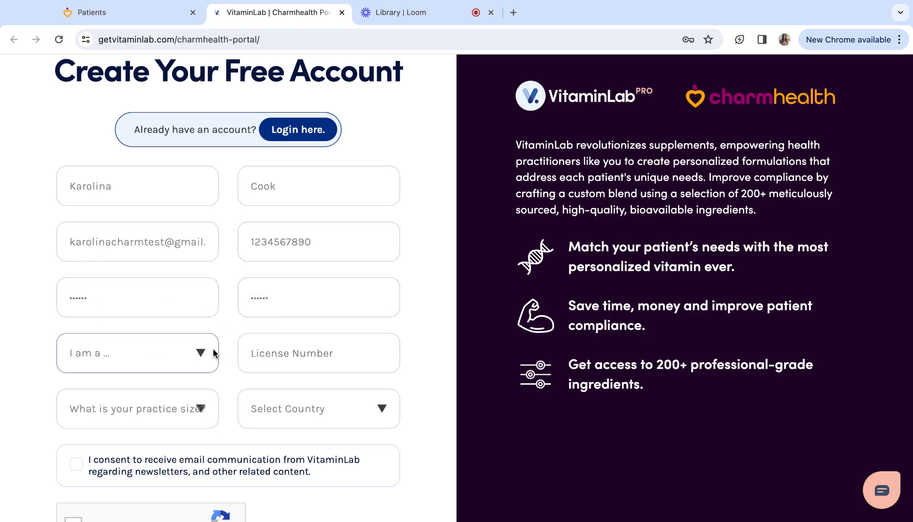
pyautogui.press('n')
pyautogui.click(291, 360)
pyautogui.write('123456')
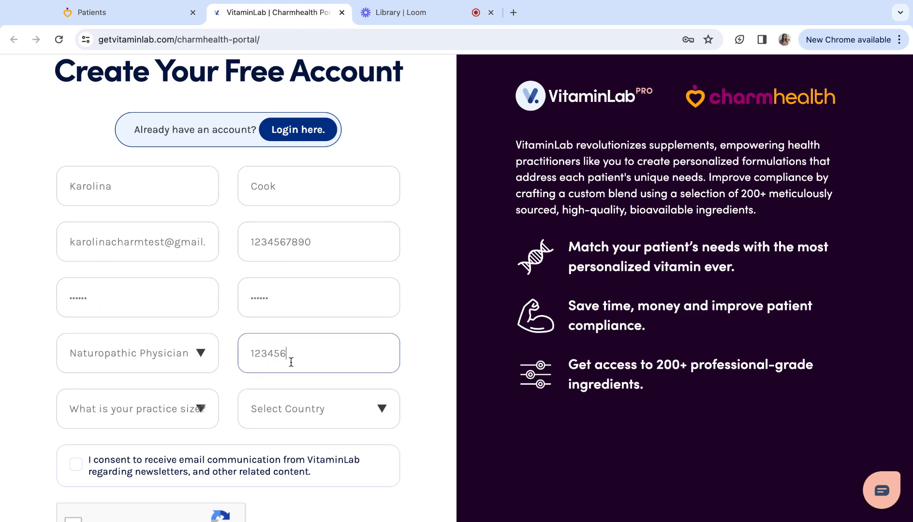
pyautogui.click(186, 410)
pyautogui.press('1')
pyautogui.click(337, 411)
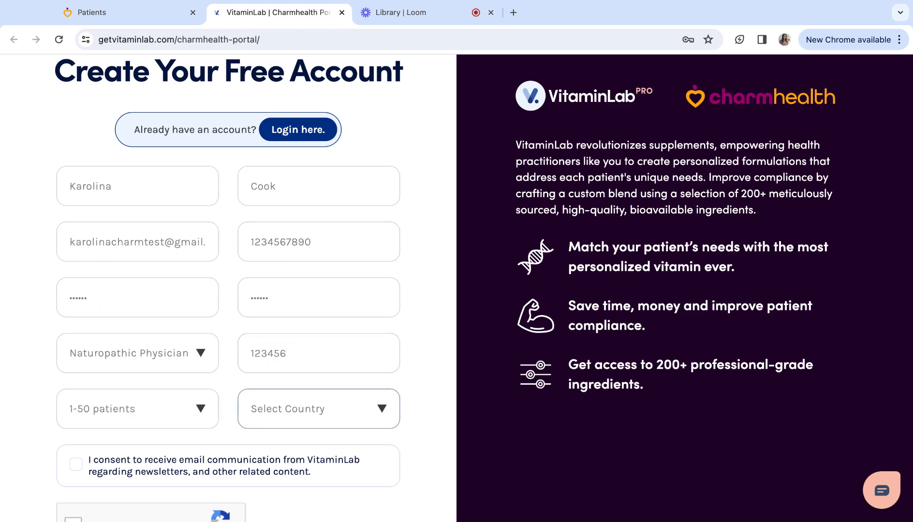
pyautogui.press('u')
# Step: Agree to VitaminLab e-mails, pass the reCAPTCHA and create the account
pyautogui.click(76, 465)
pyautogui.scroll(-1, 78, 465)
pyautogui.click(77, 470)
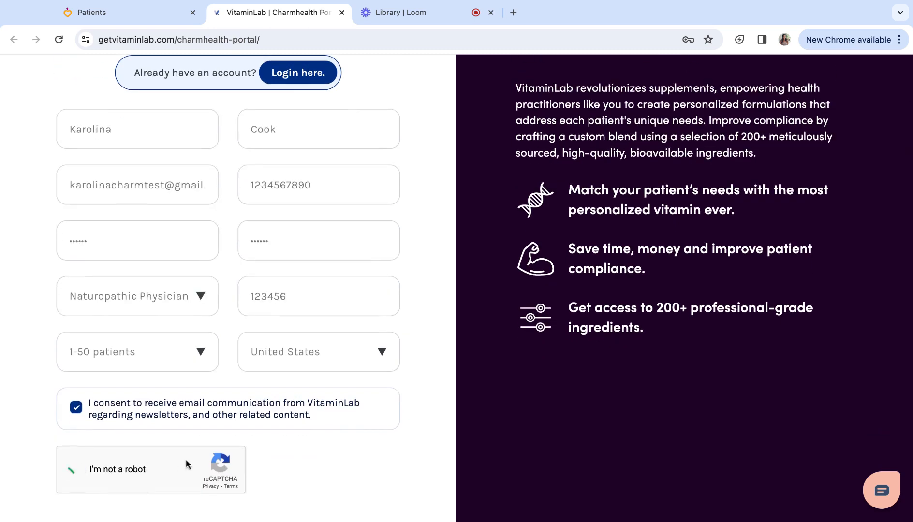
pyautogui.scroll(-2, 191, 459)
pyautogui.click(224, 435)
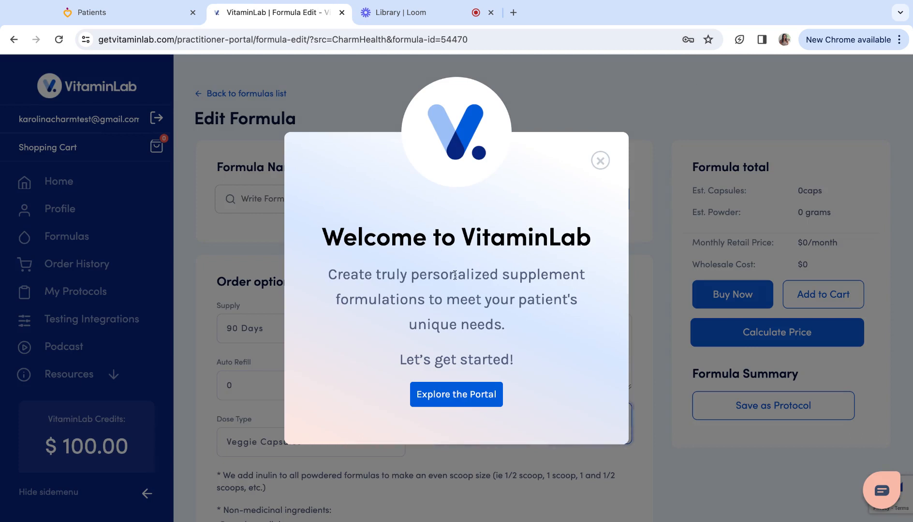
# Step: Close the Welcome to VitaminLab message to reveal the Edit Formula page
pyautogui.click(602, 160)
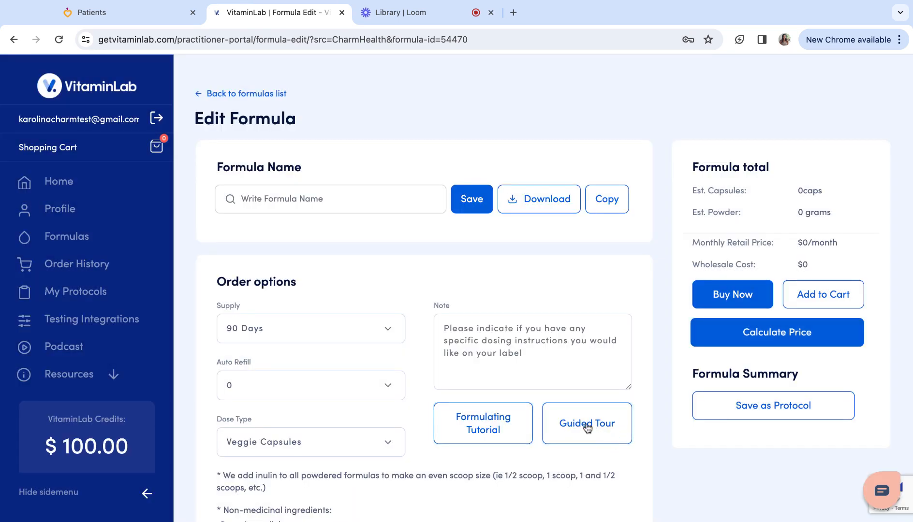
# Step: Name the formula after the patient's full name and save it
pyautogui.click(267, 196)
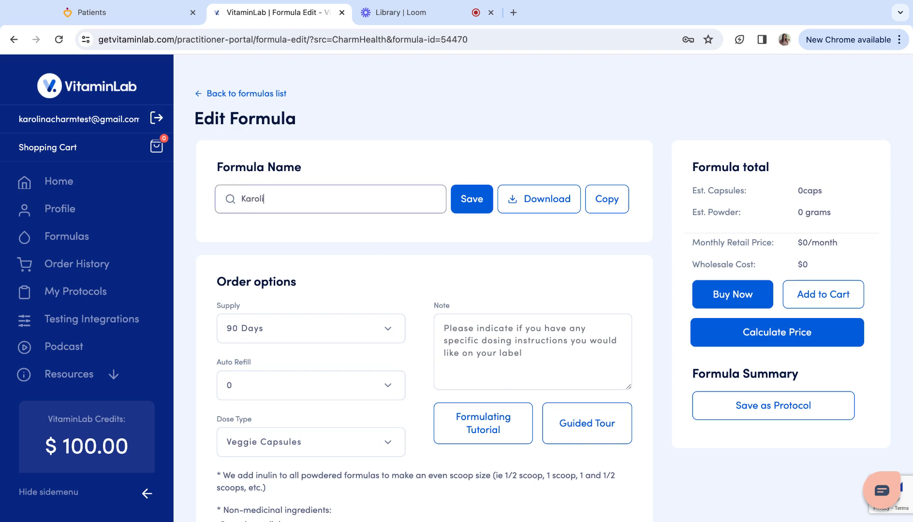
pyautogui.click(466, 203)
# Step: Open the supply duration choices in the order options
pyautogui.scroll(-1, 386, 303)
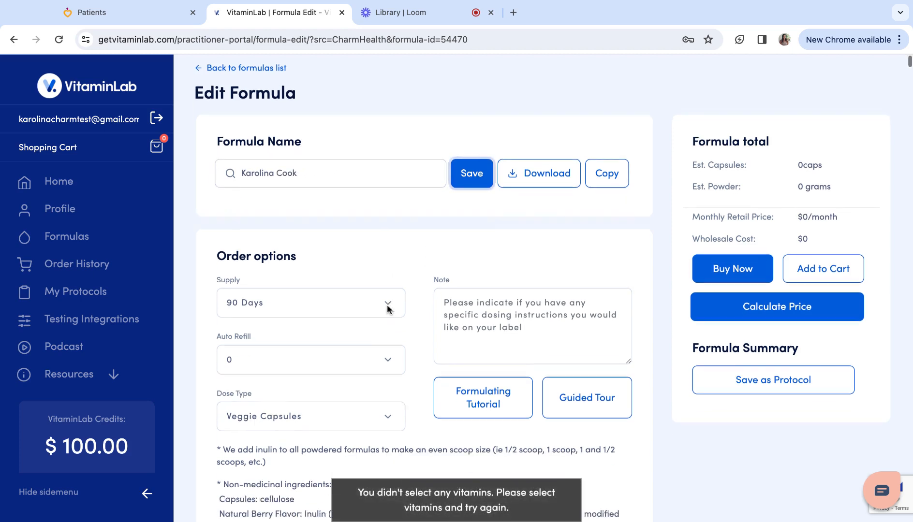
pyautogui.click(319, 292)
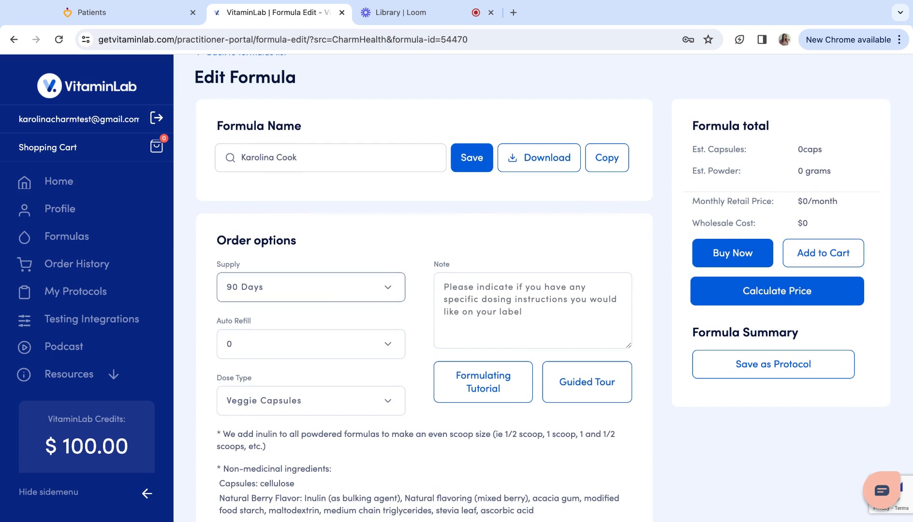
pyautogui.scroll(-1, 312, 359)
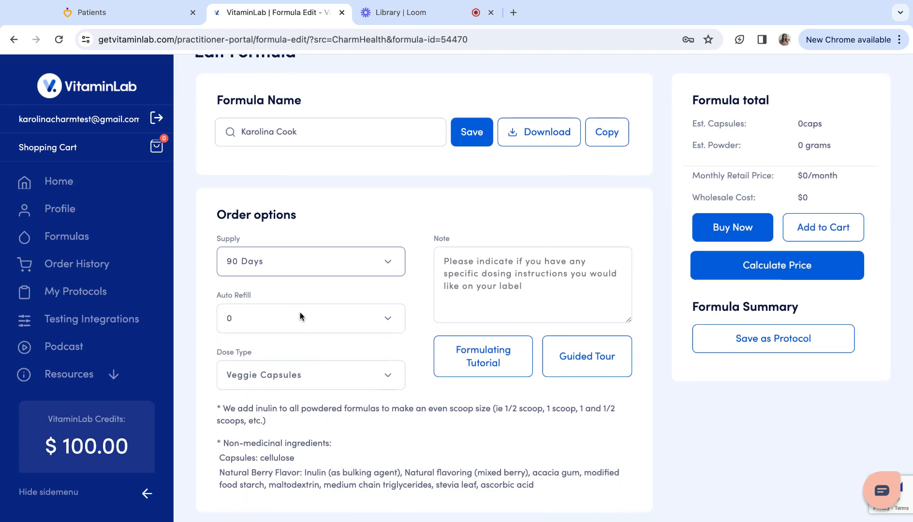
# Step: Switch the formula's dose type from Veggie Capsules to Powder
pyautogui.click(299, 318)
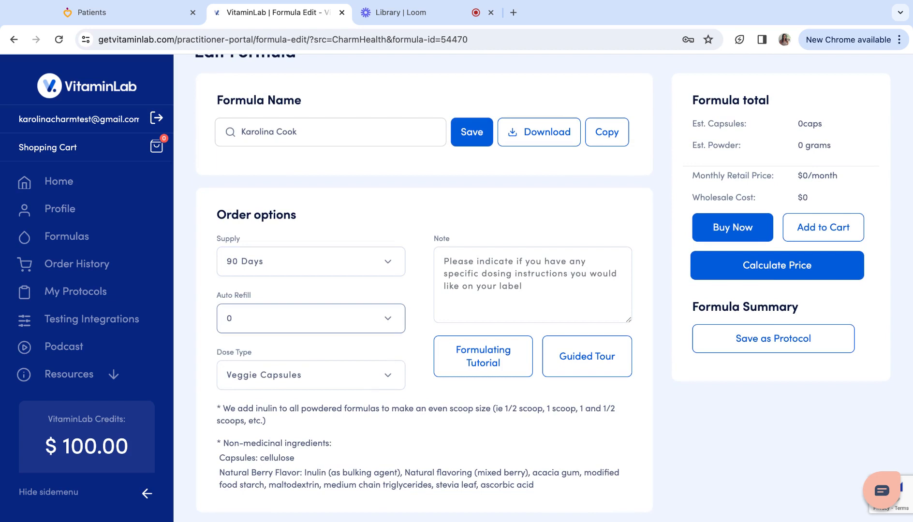
pyautogui.scroll(-3, 299, 286)
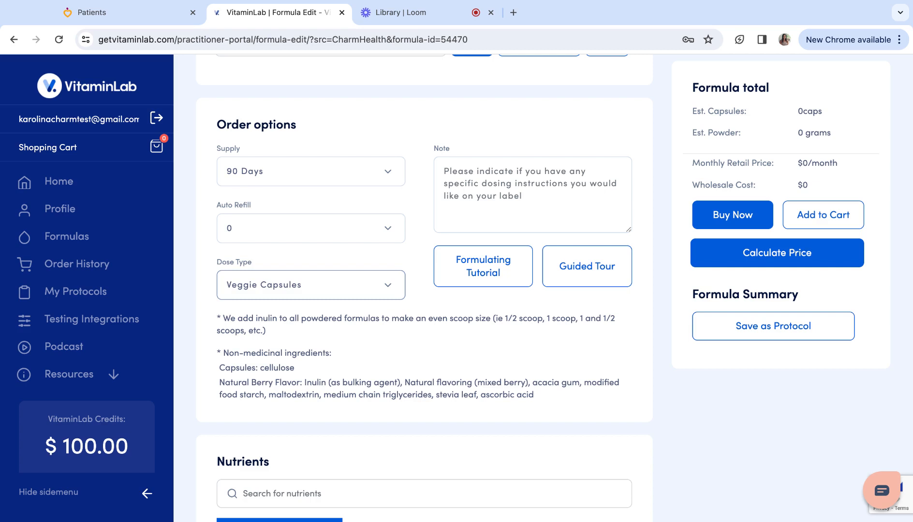
pyautogui.click(261, 297)
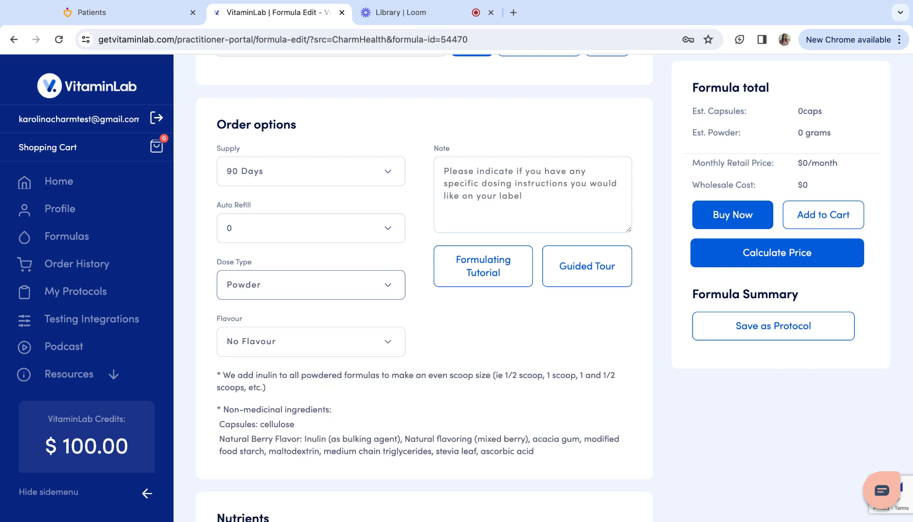
pyautogui.scroll(-10, 300, 298)
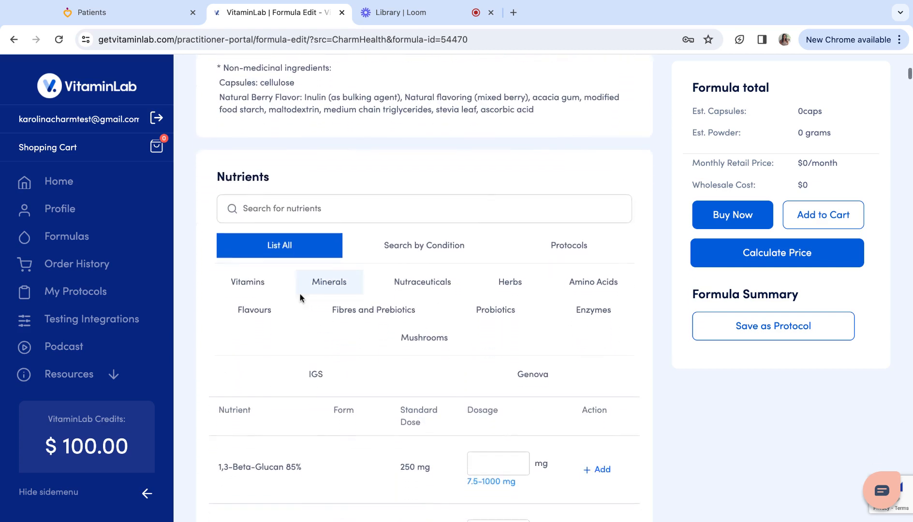
# Step: Search the nutrient list for 'adren' and review the adrenal results
pyautogui.click(295, 214)
pyautogui.write('adren')
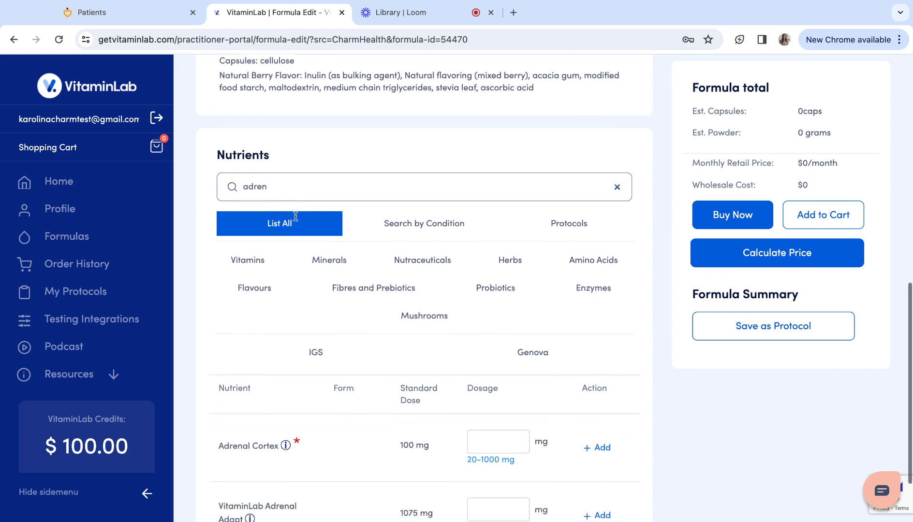
pyautogui.scroll(-1, 281, 309)
pyautogui.moveTo(297, 408)
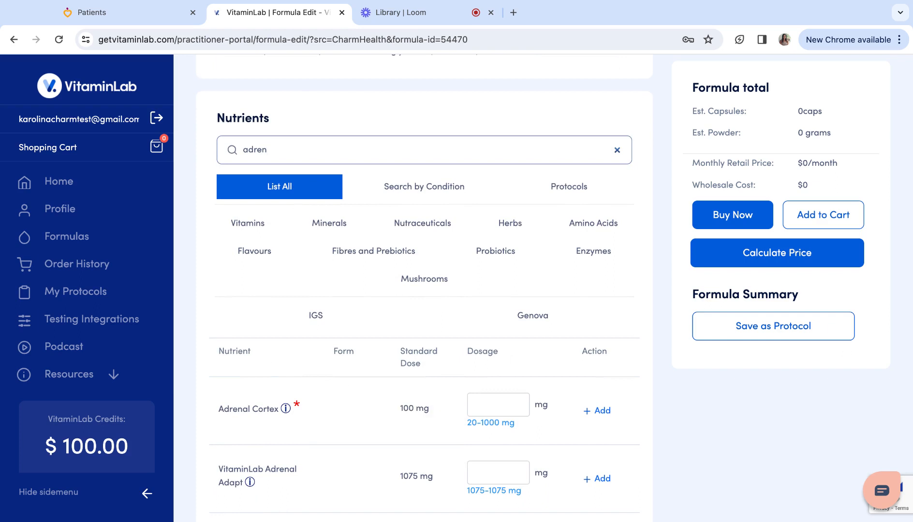
pyautogui.scroll(1, 296, 193)
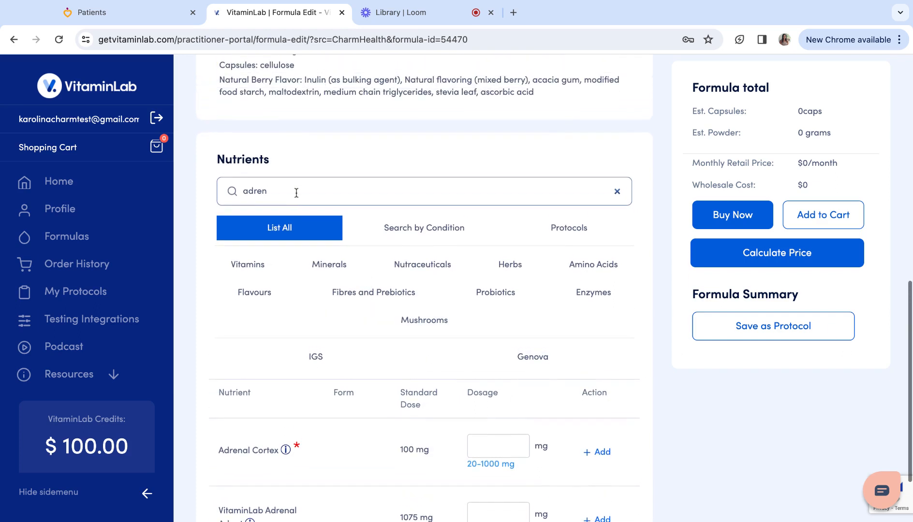
# Step: Clear the search and show the Protocols nutrient items such as DHEA
pyautogui.doubleClick(287, 192)
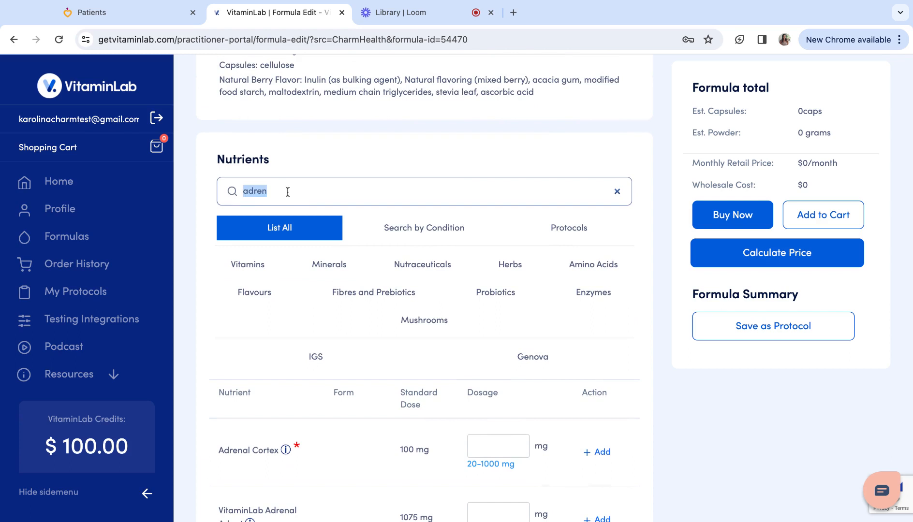
pyautogui.press('BackSpace')
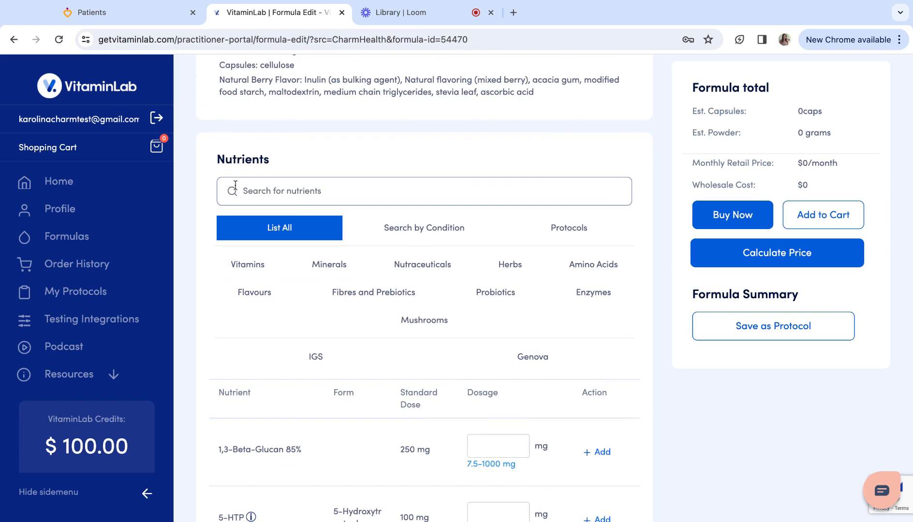
pyautogui.click(602, 235)
pyautogui.scroll(-10, 510, 372)
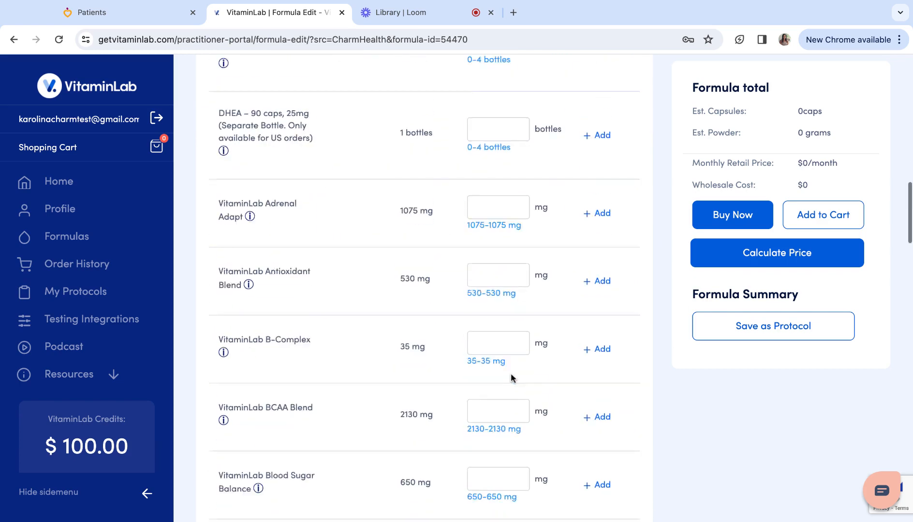
pyautogui.scroll(12, 511, 373)
pyautogui.scroll(-1, 373, 267)
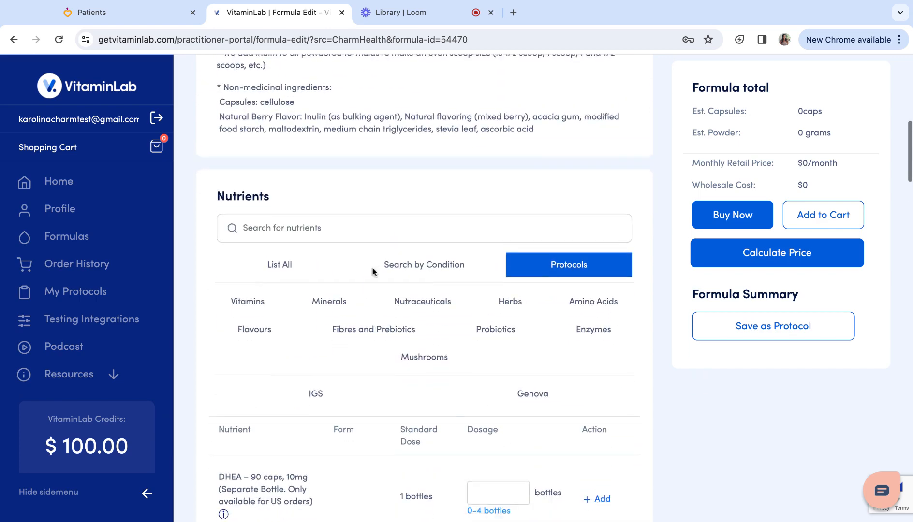
# Step: Search 'vitamin d' and add Vitamin D3 (as Cholecalciferol) at 125 mcg to the formula
pyautogui.click(298, 197)
pyautogui.write('amin d')
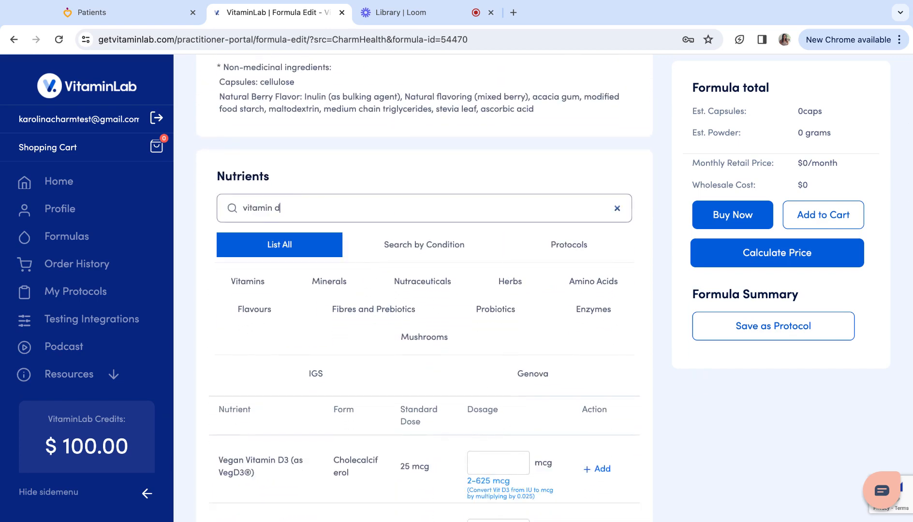
pyautogui.scroll(-3, 379, 317)
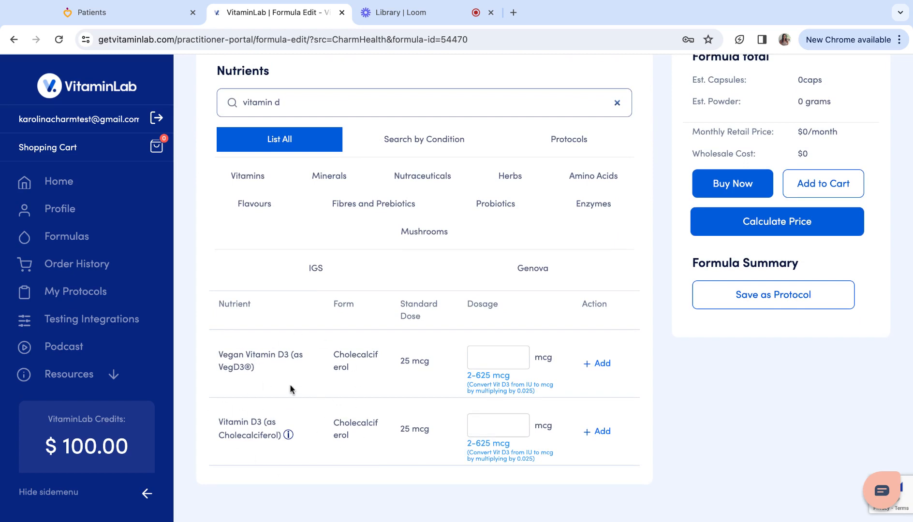
pyautogui.click(485, 423)
pyautogui.write('125')
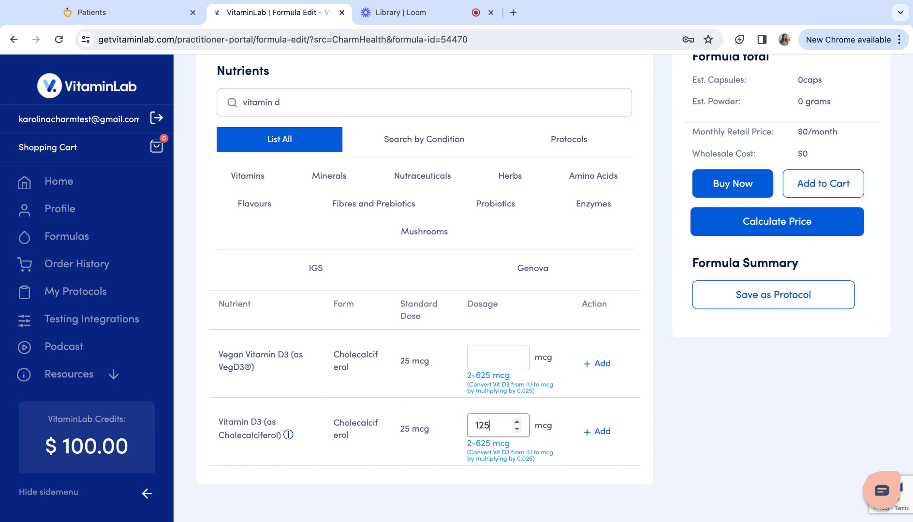
pyautogui.click(594, 435)
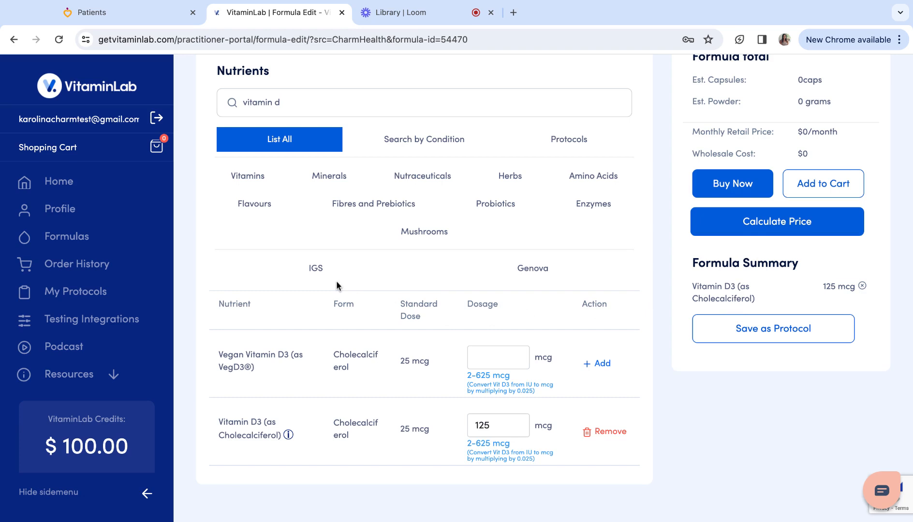
pyautogui.scroll(1, 336, 281)
pyautogui.tripleClick(293, 123)
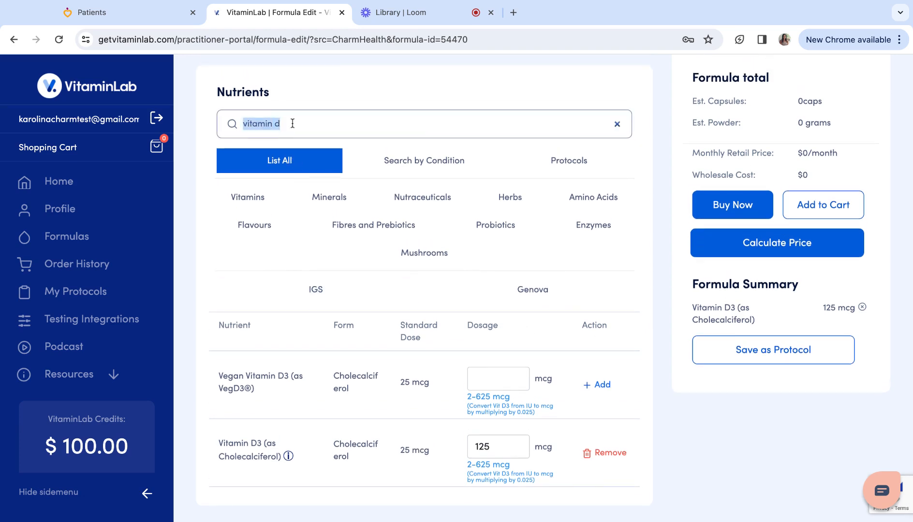
# Step: From the Vitamins category, add Biotin, Choline, Folate and Folic Acid at standard doses
pyautogui.press('BackSpace')
pyautogui.click(257, 200)
pyautogui.scroll(-3, 532, 378)
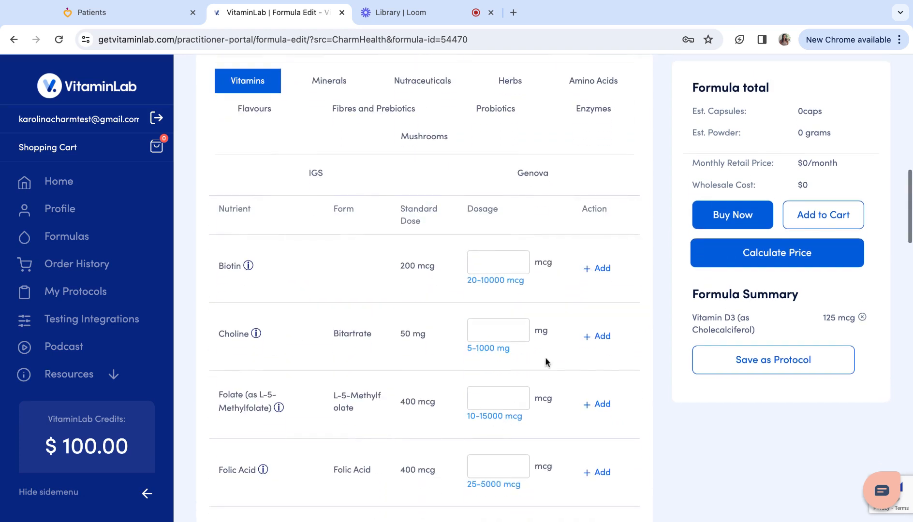
pyautogui.click(599, 269)
pyautogui.click(598, 336)
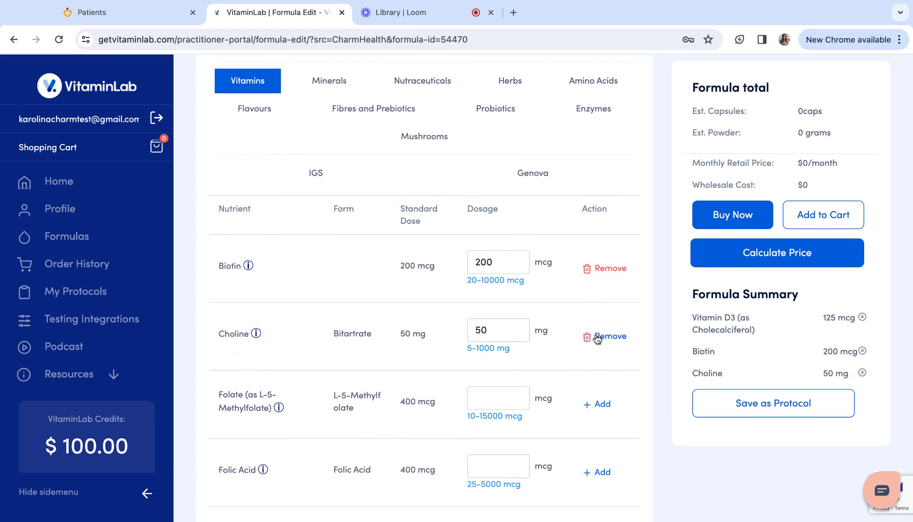
pyautogui.click(597, 406)
pyautogui.click(601, 474)
# Step: Add Myo-Inositol and PABA, then calculate the price: $88.17/month, $166.36 wholesale
pyautogui.scroll(-2, 601, 476)
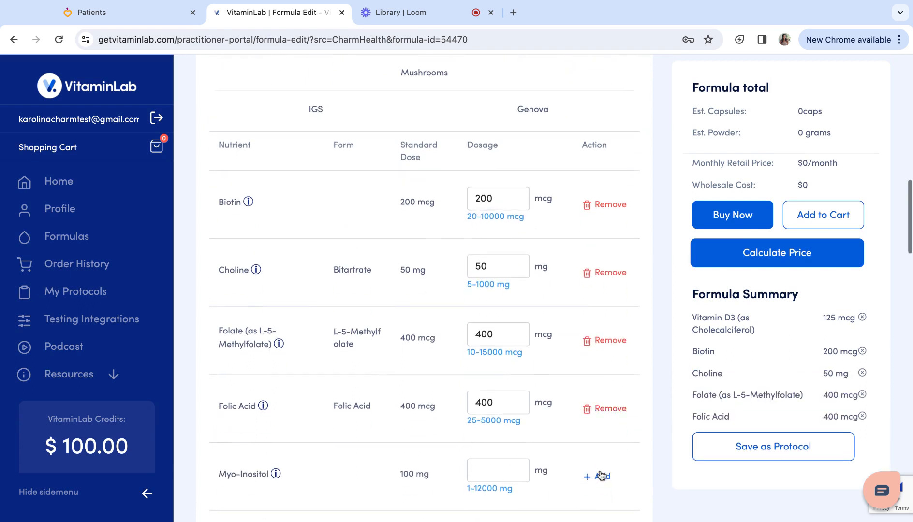
pyautogui.click(601, 477)
pyautogui.scroll(-1, 601, 482)
pyautogui.click(600, 493)
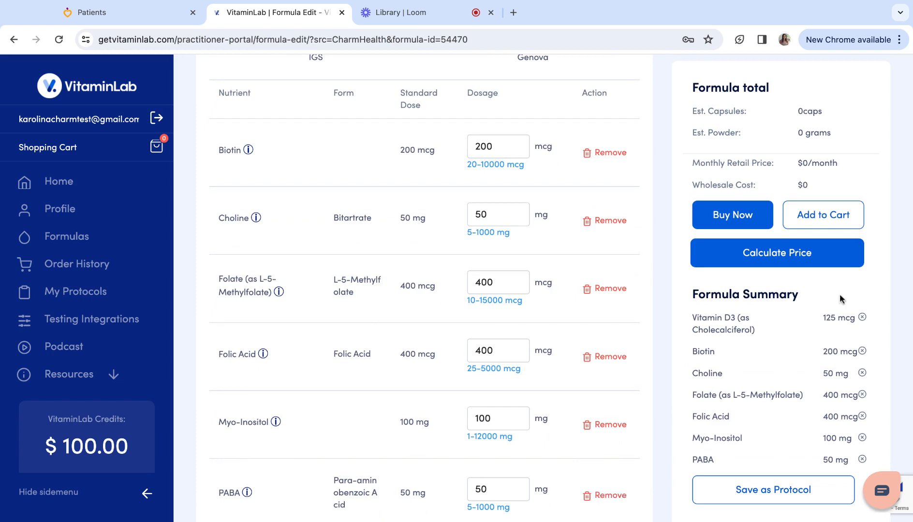
pyautogui.click(808, 263)
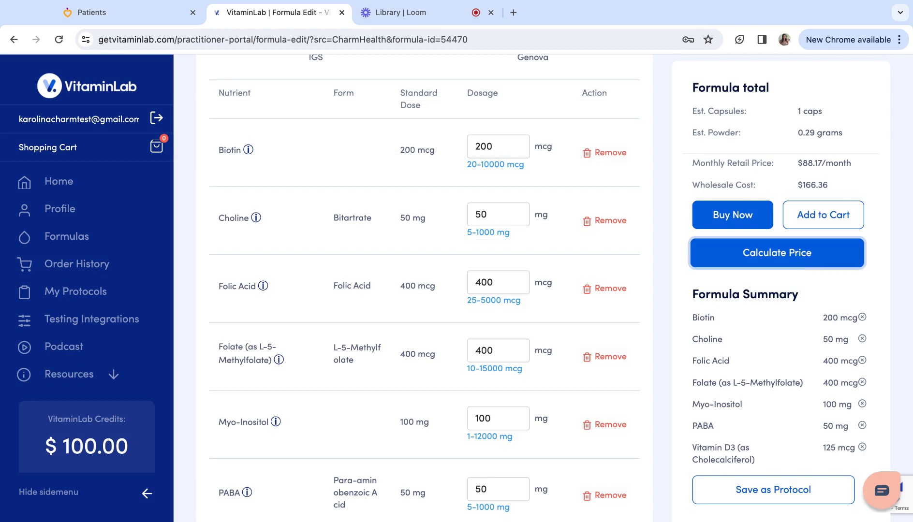
# Step: Open and close the VitaminLab help panel, then switch to the Loom My Library tab
pyautogui.scroll(1, 741, 165)
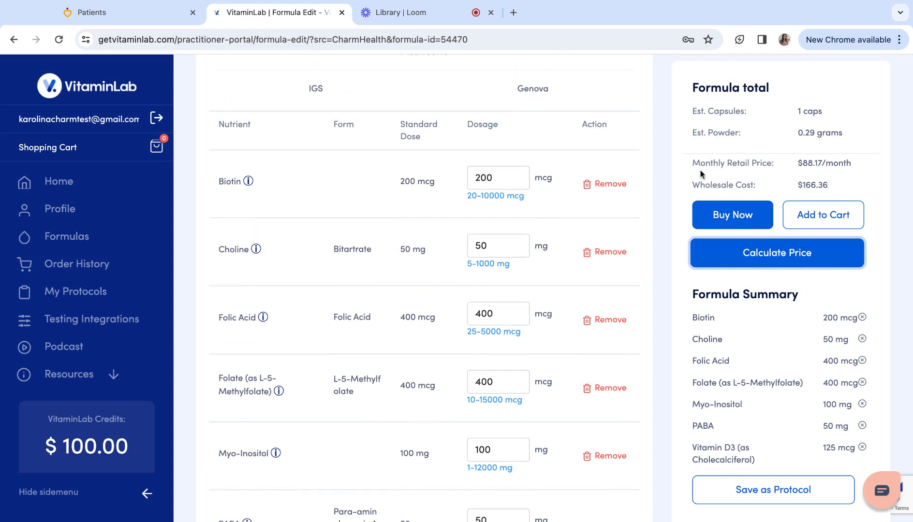
pyautogui.click(881, 490)
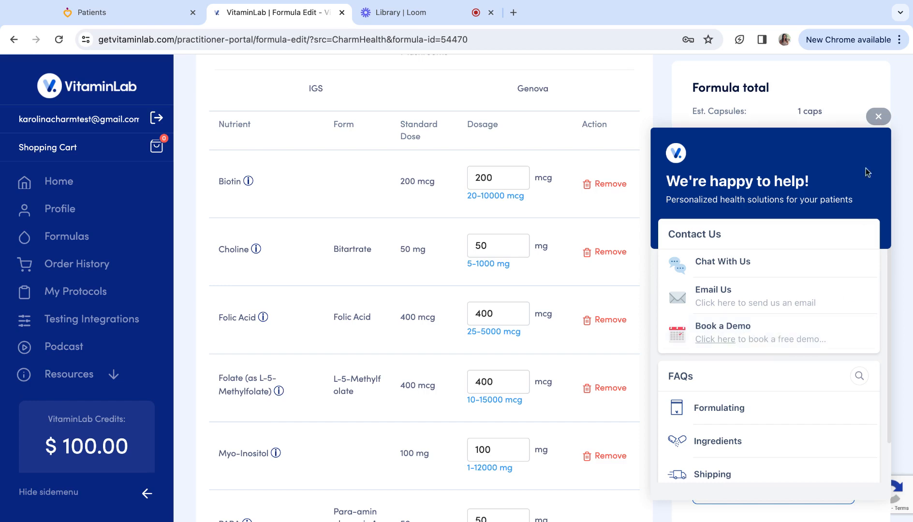
pyautogui.click(887, 121)
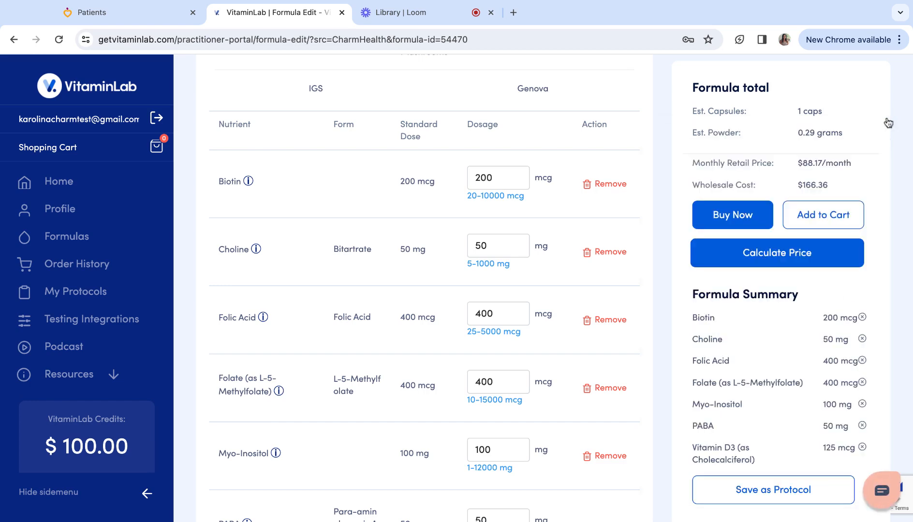
pyautogui.click(401, 10)
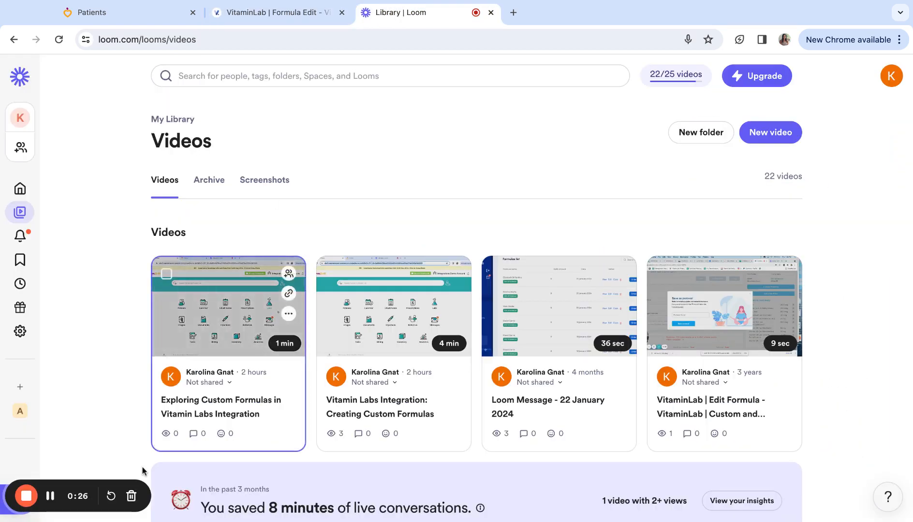